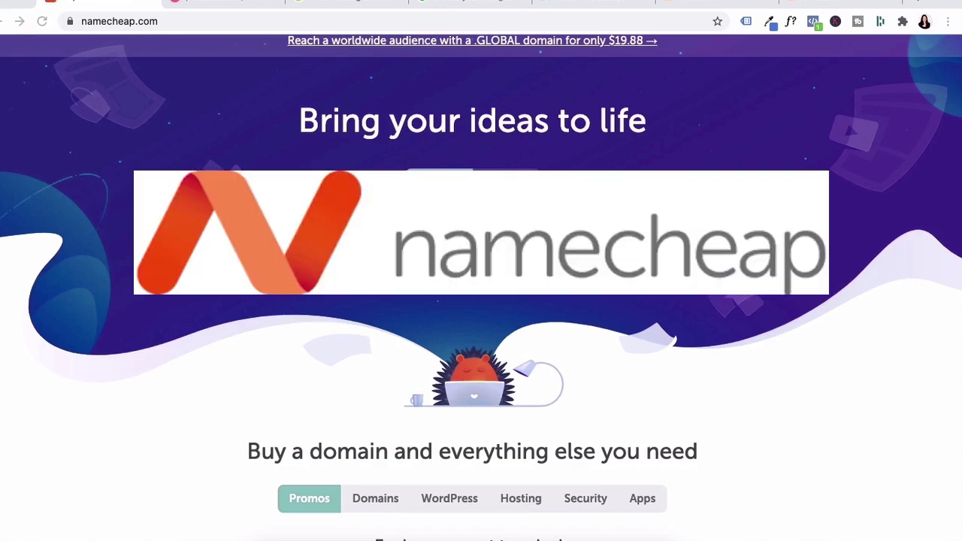
- Compare the Porkbun and Namecheap registrar sites, then move to the SiteGround hosting tab
left_click(252, 8)
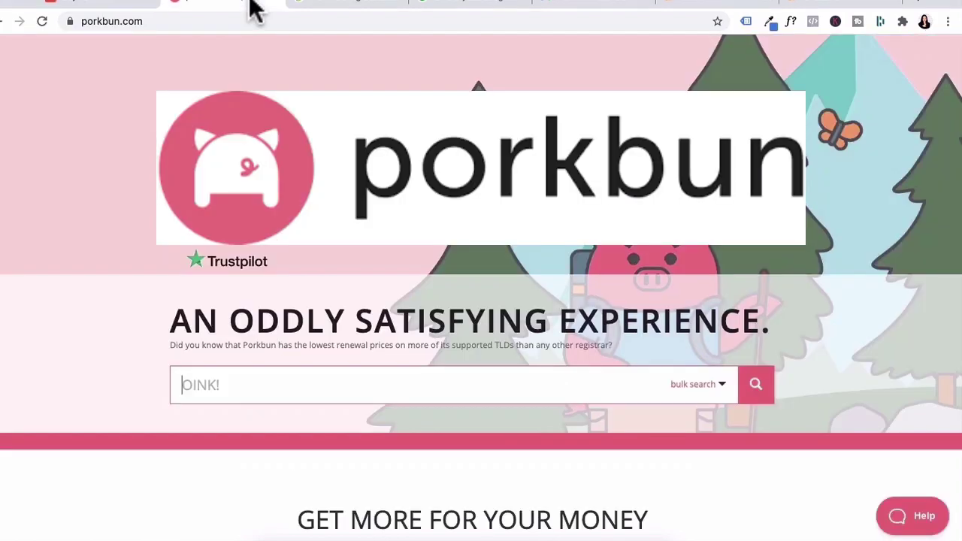
left_click(97, 6)
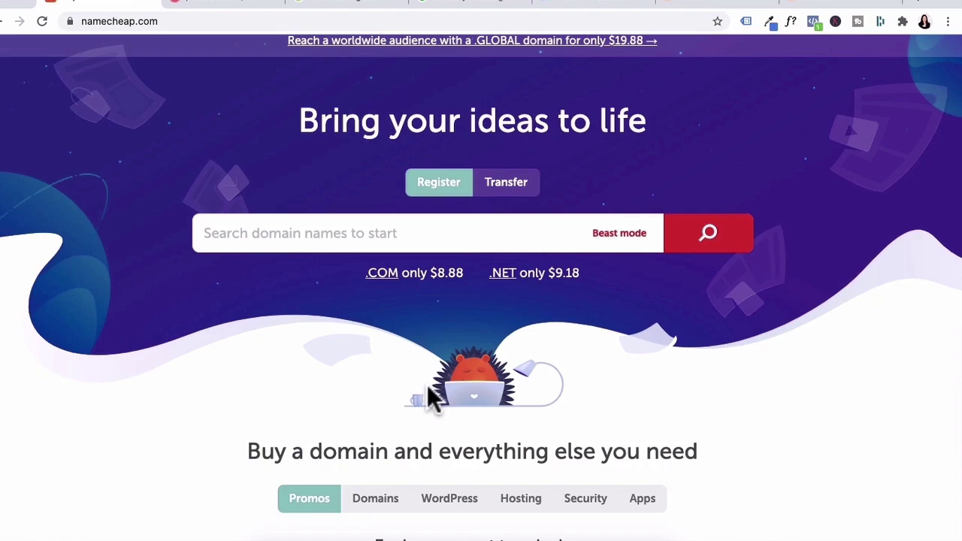
left_click(369, 9)
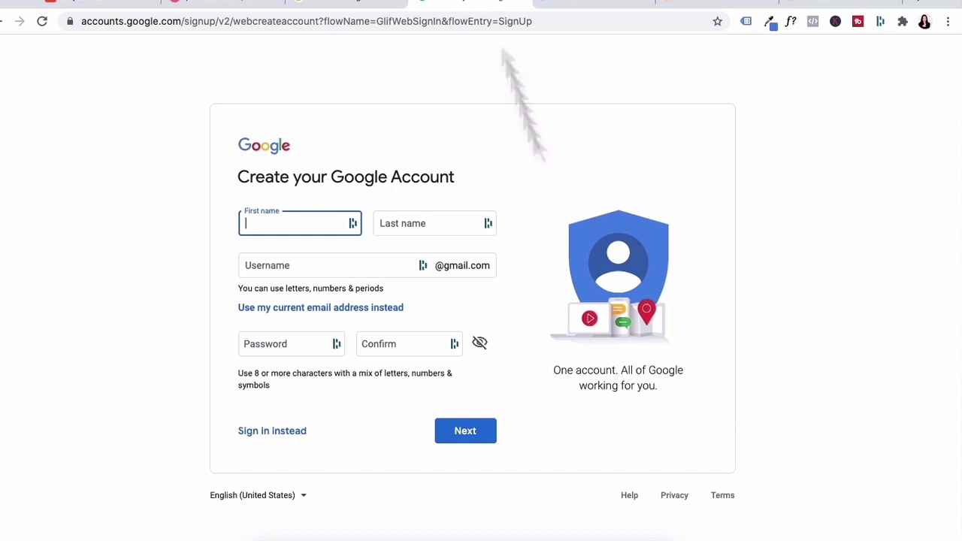
- Switch to the new account's Gmail inbox tab
left_click(617, 8)
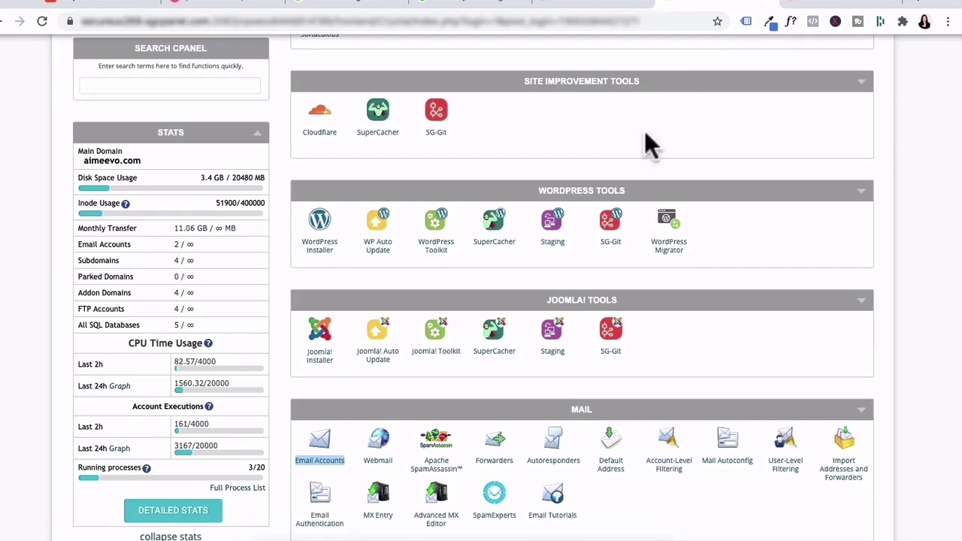
- Scroll the SiteGround cPanel dashboard to its Mail section
scroll(647, 139, "up", 5)
scroll(646, 139, "down", 5)
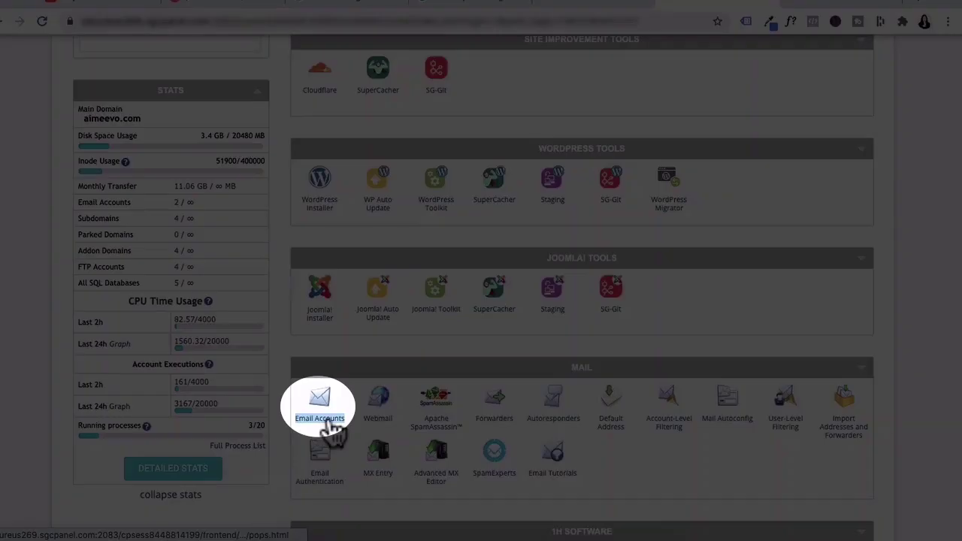
left_click(322, 419)
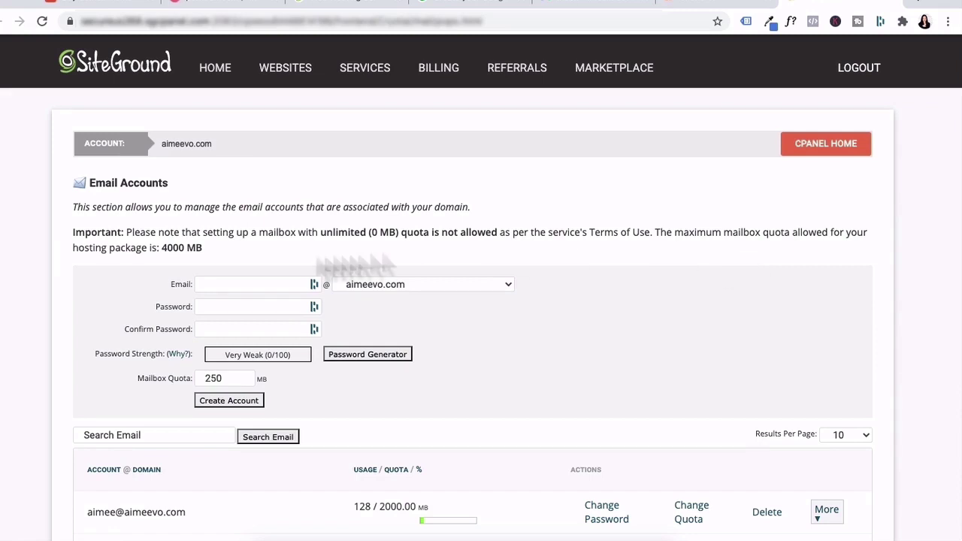
left_click(284, 283)
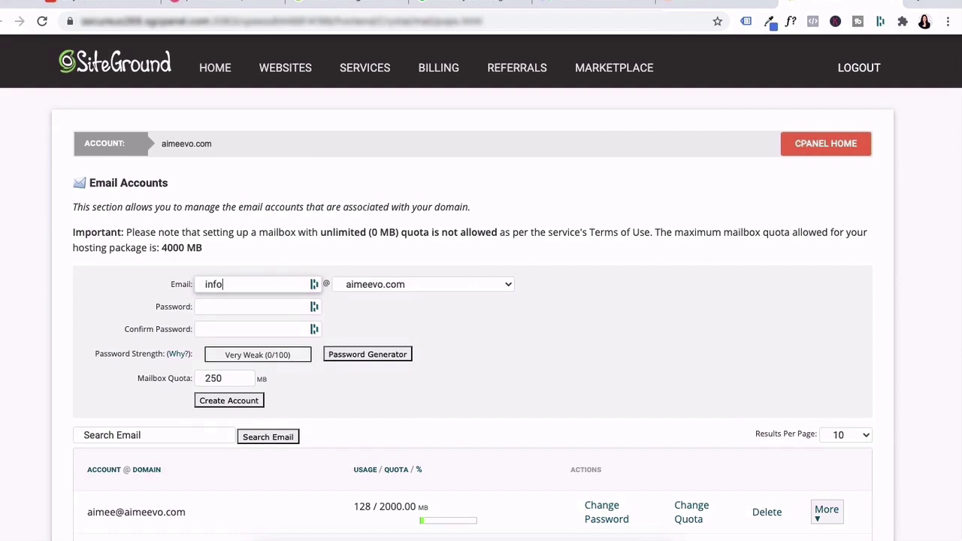
left_click(243, 306)
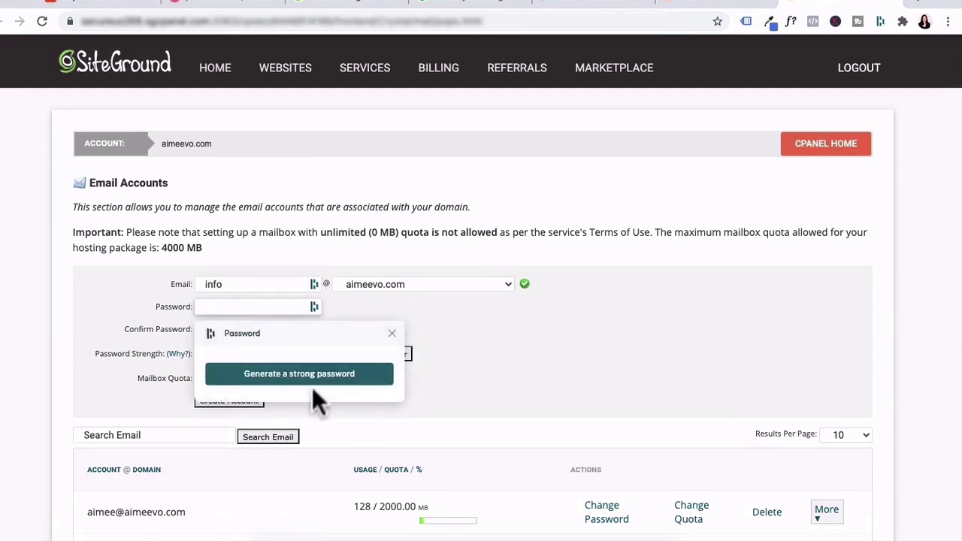
left_click(311, 375)
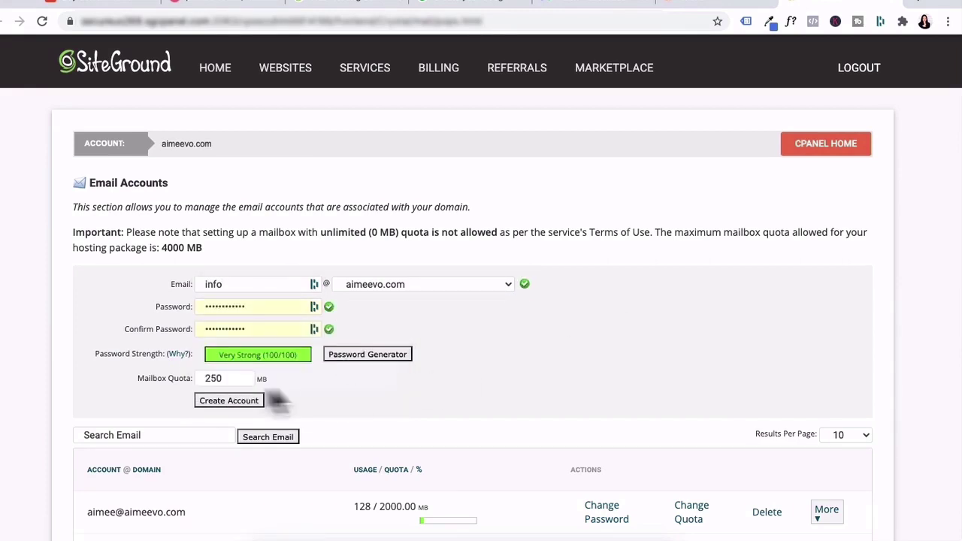
scroll(279, 390, "down", 1)
double_click(229, 323)
type("500")
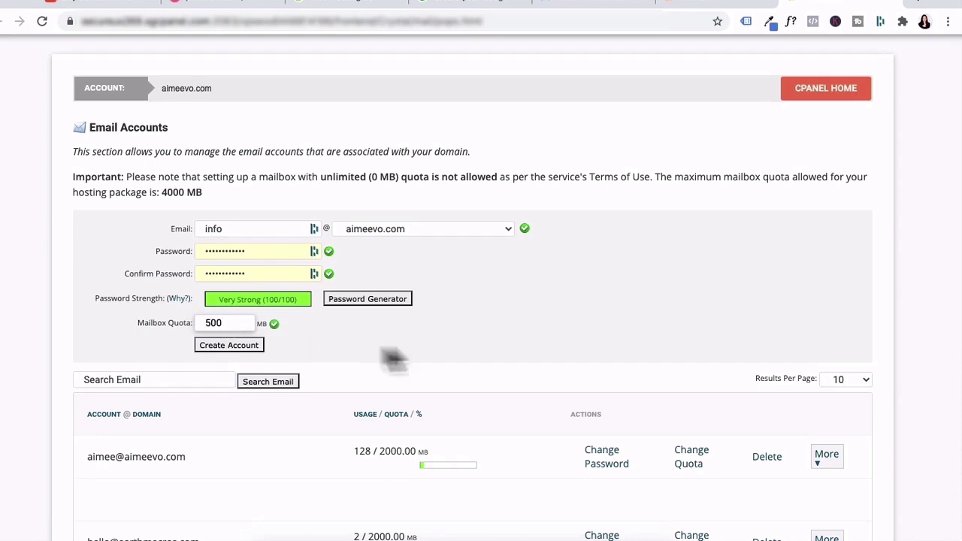
left_click(417, 342)
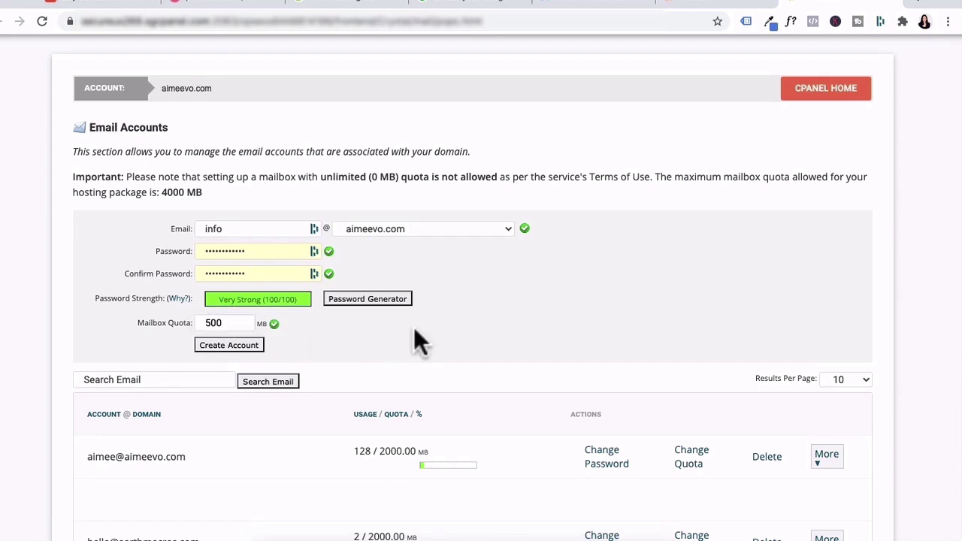
left_click(224, 346)
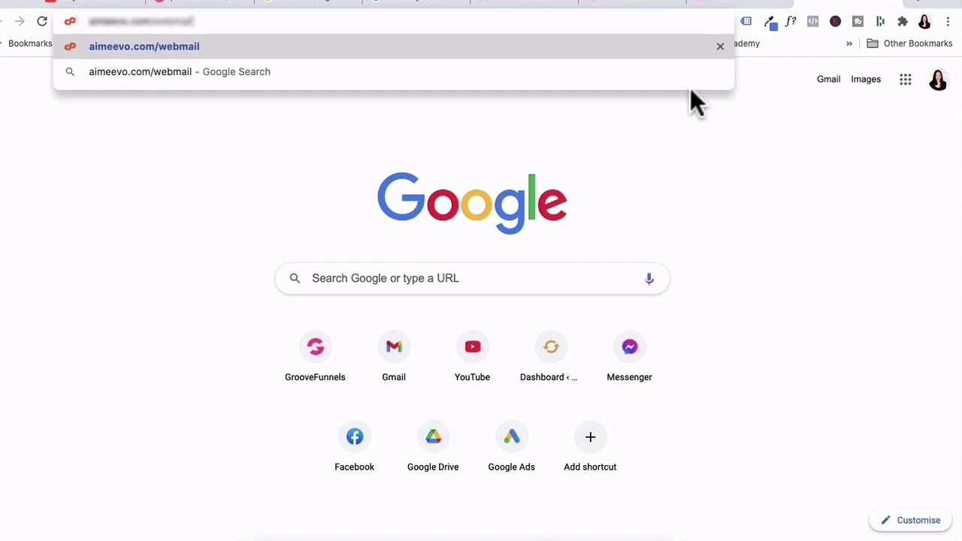
key("Return")
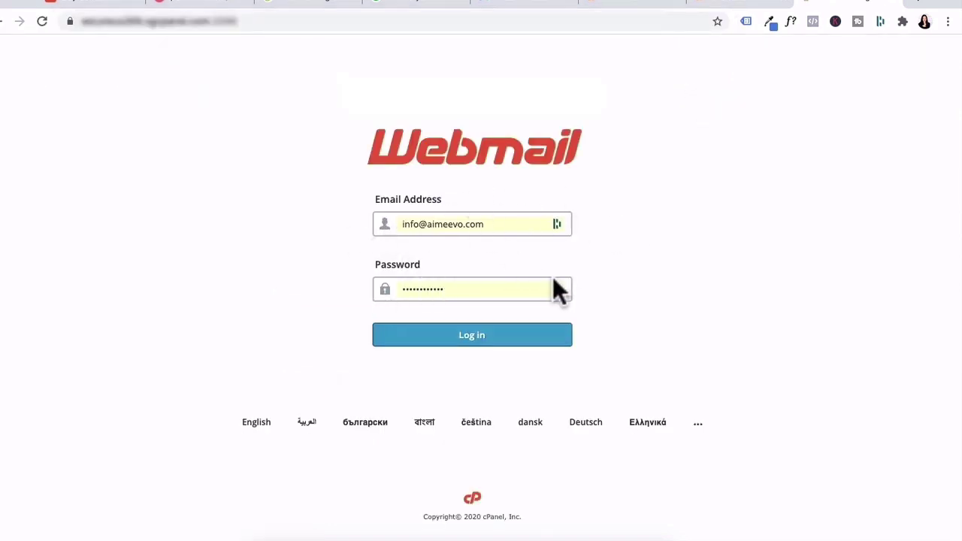
left_click(484, 344)
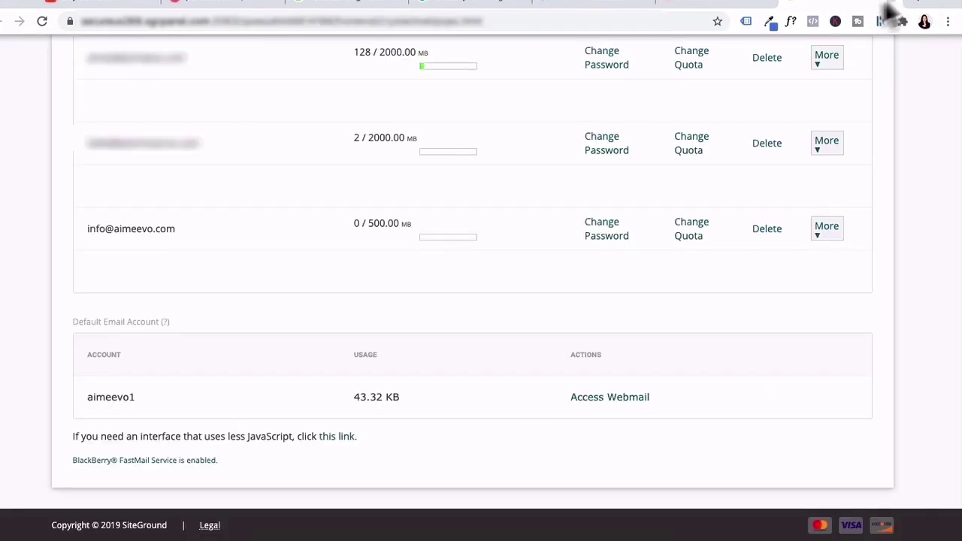
- In Gmail, open the full settings on the Accounts and Import page
left_click(606, 12)
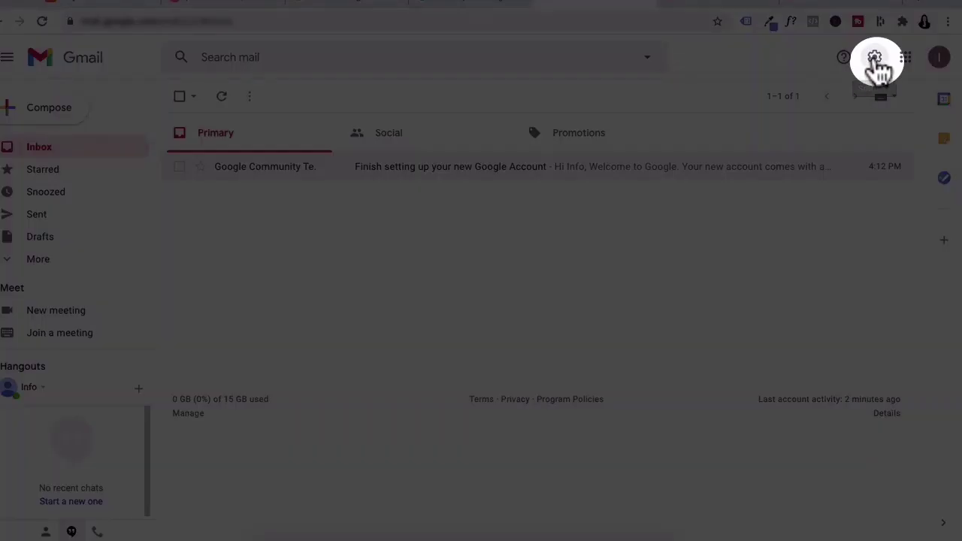
left_click(876, 60)
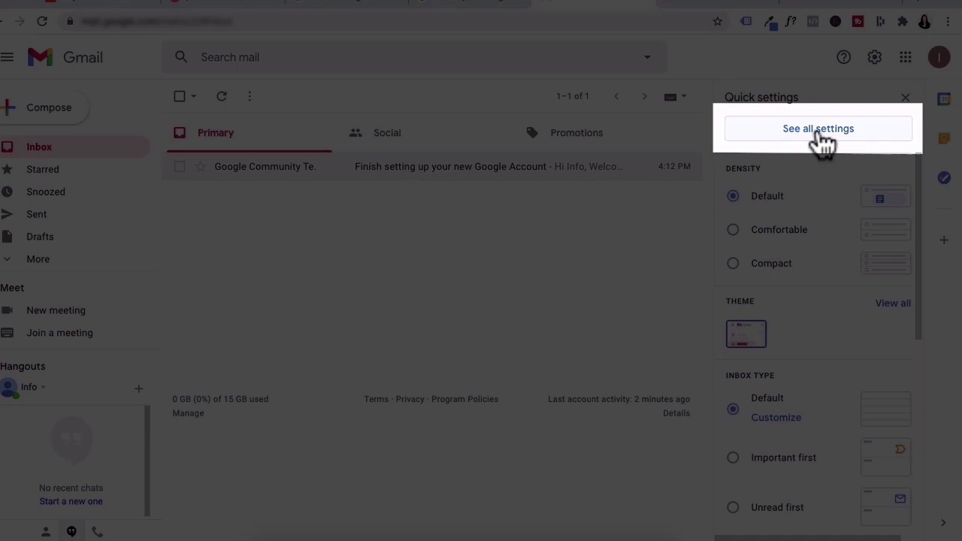
left_click(821, 135)
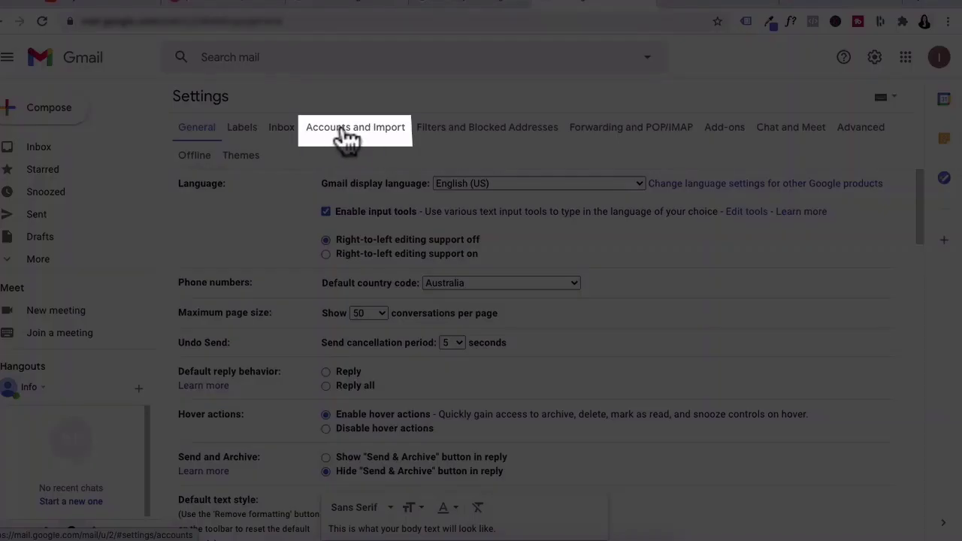
left_click(346, 135)
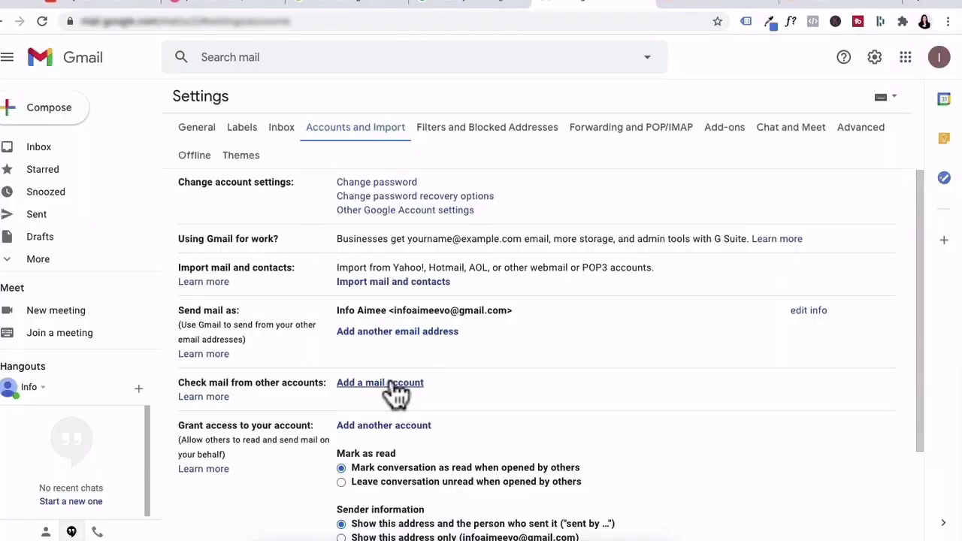
left_click(393, 383)
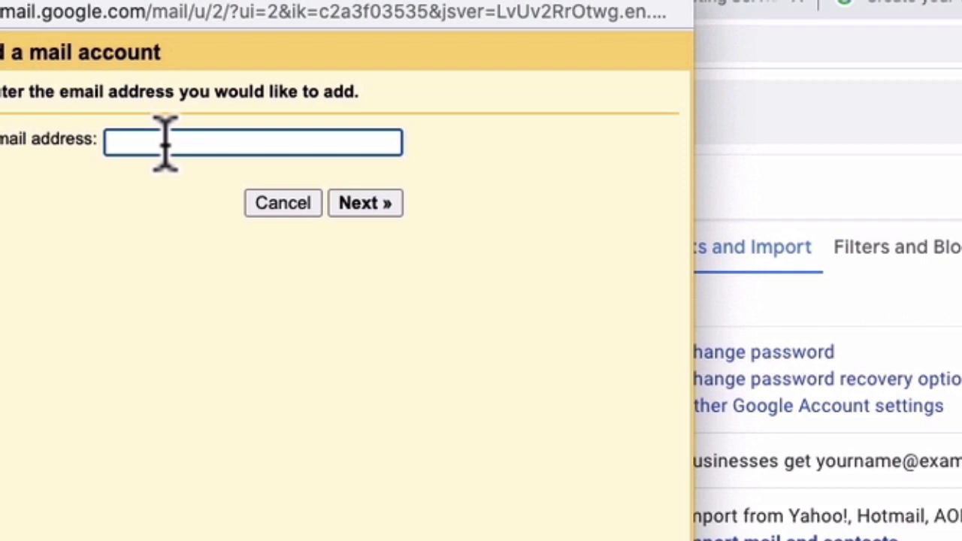
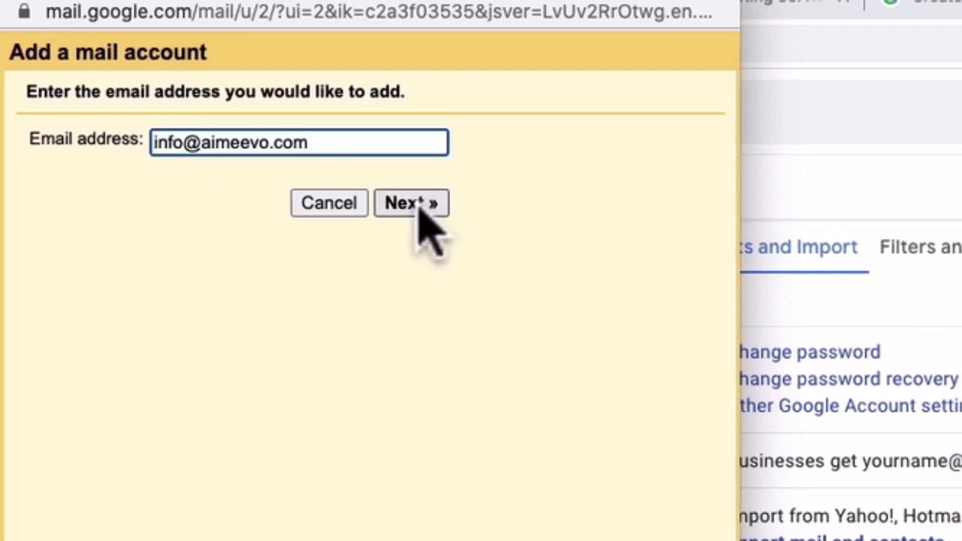
left_click(415, 205)
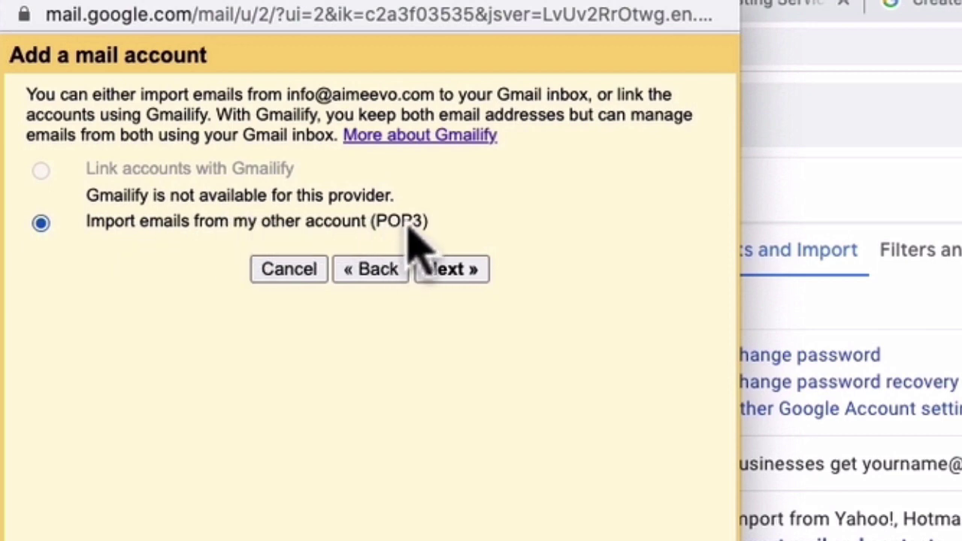
left_click(472, 272)
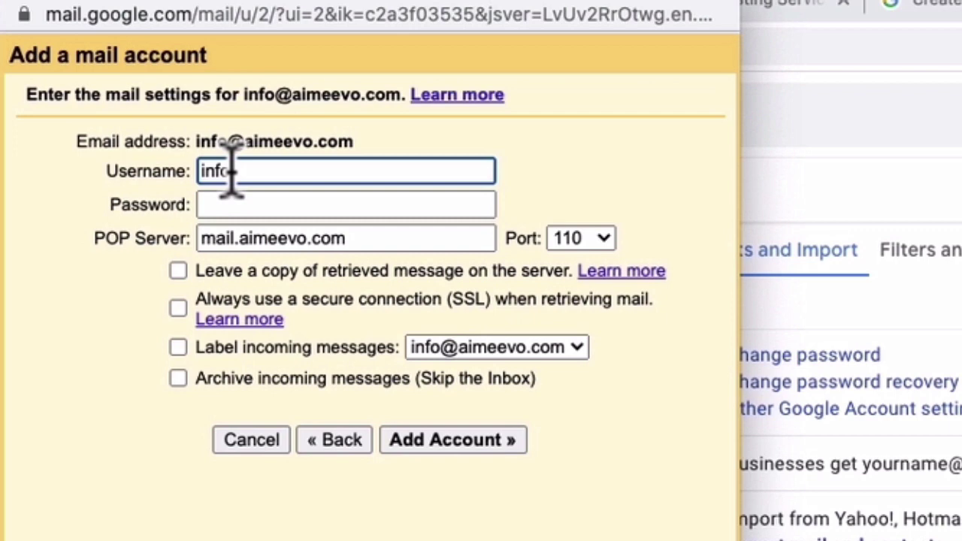
type("@aimeevo.com")
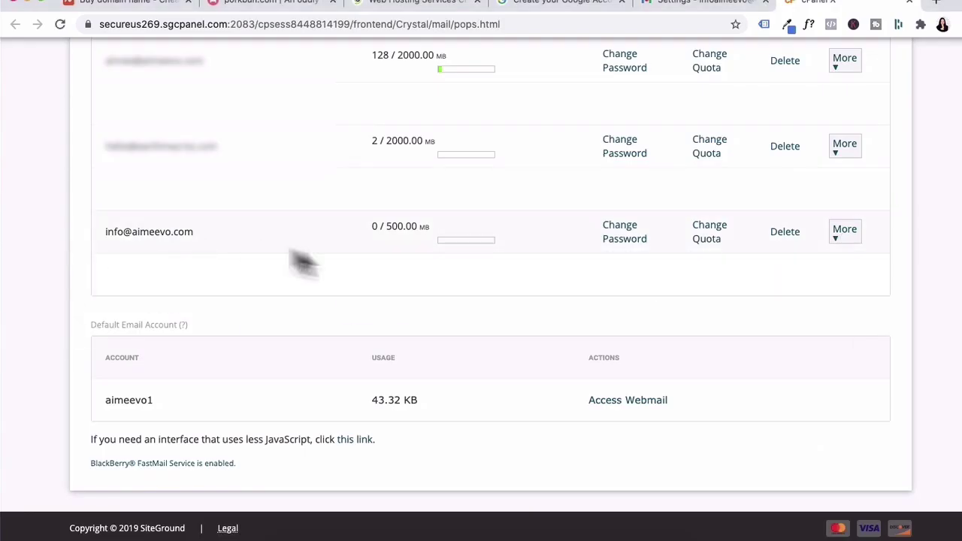
left_click(842, 237)
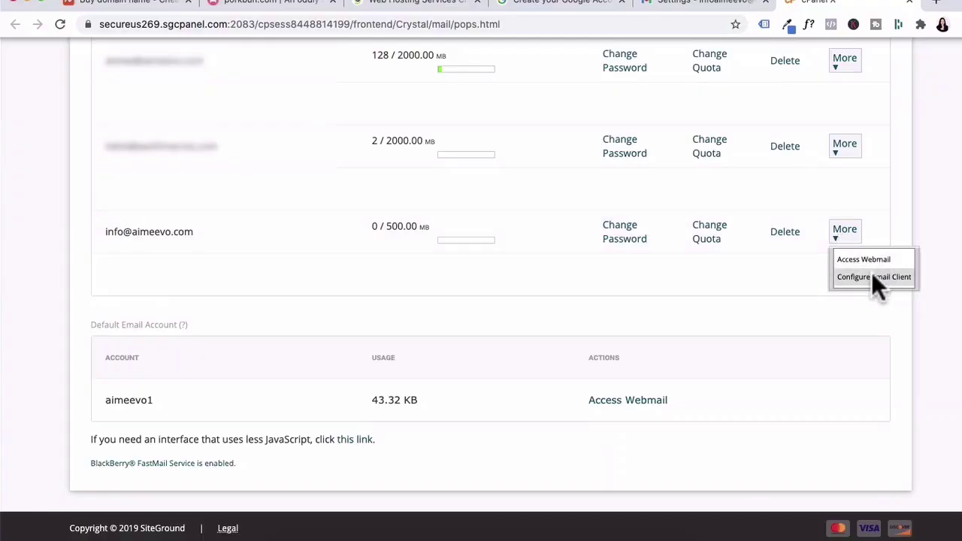
left_click(873, 277)
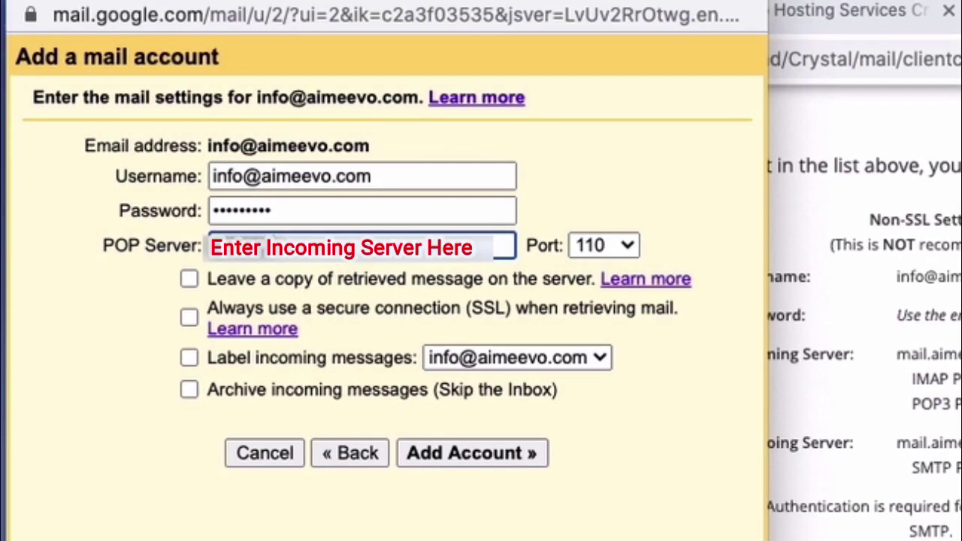
- Set the POP port to 995, leave copies on the server, always use SSL, and add the account
left_click_drag(526, 0, 527, 15)
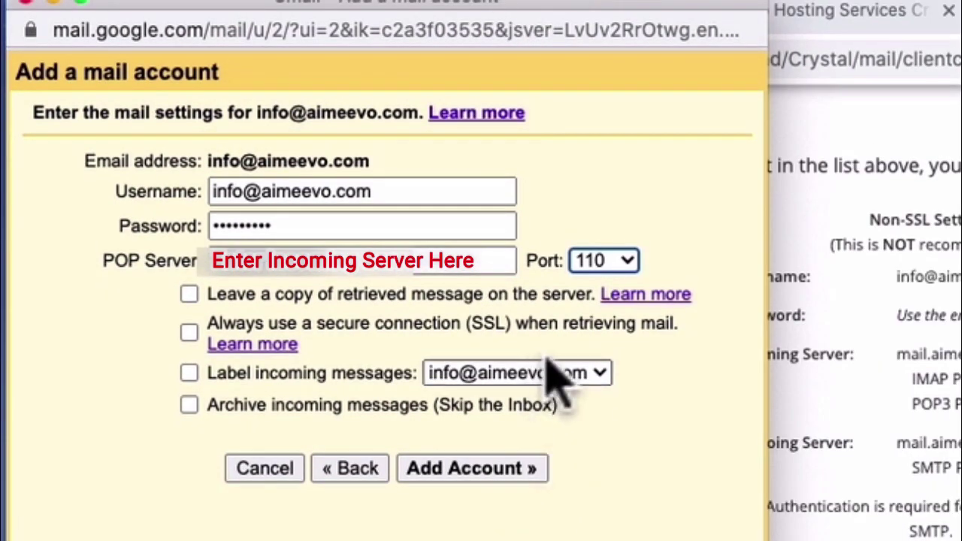
left_click(607, 262)
left_click(629, 335)
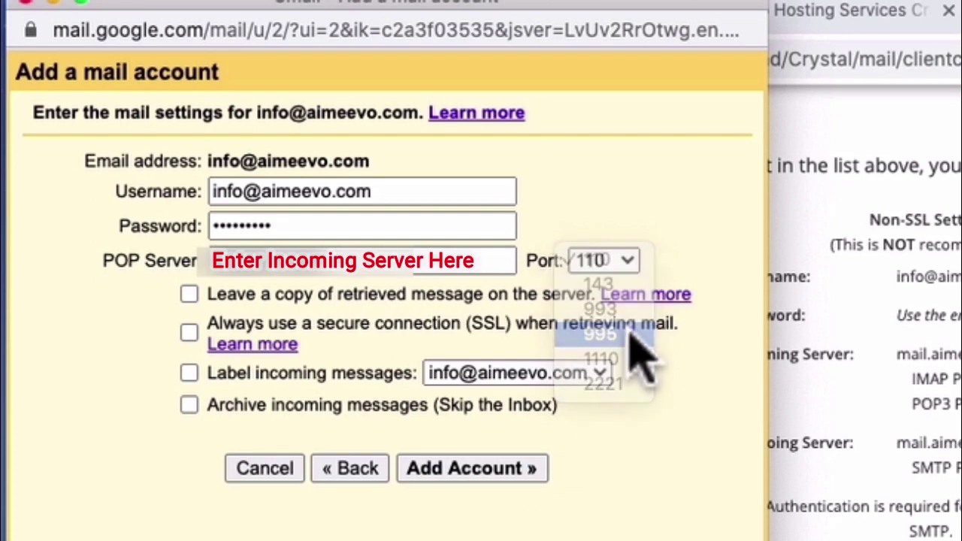
left_click(229, 295)
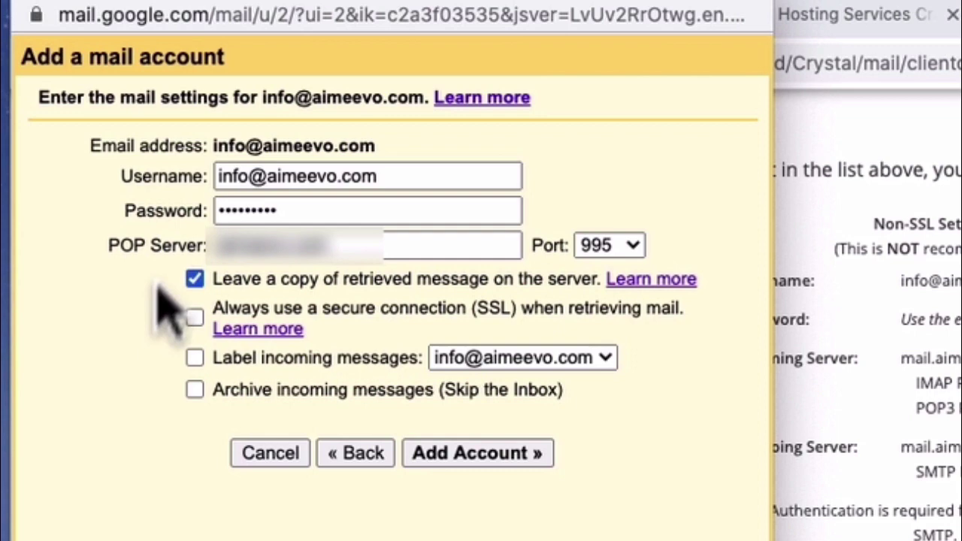
left_click(195, 317)
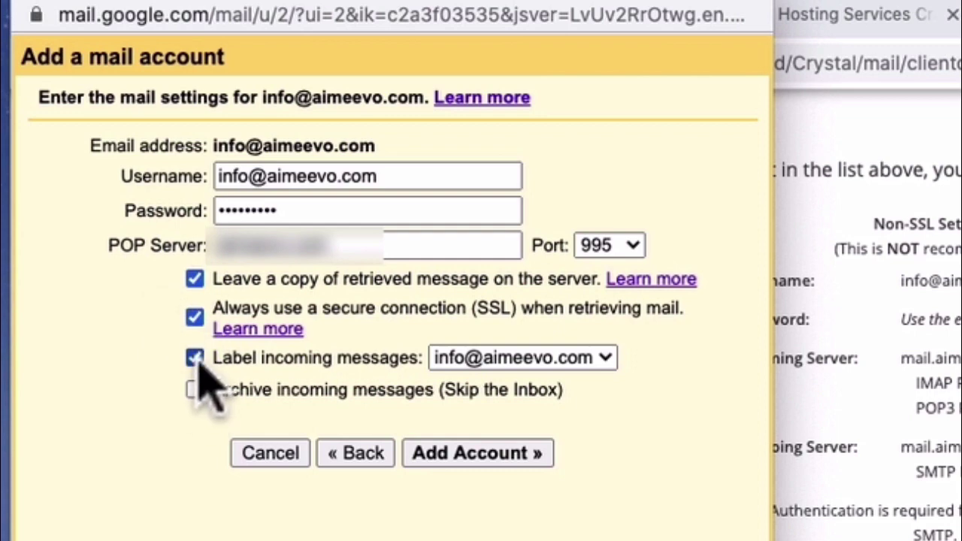
left_click(478, 453)
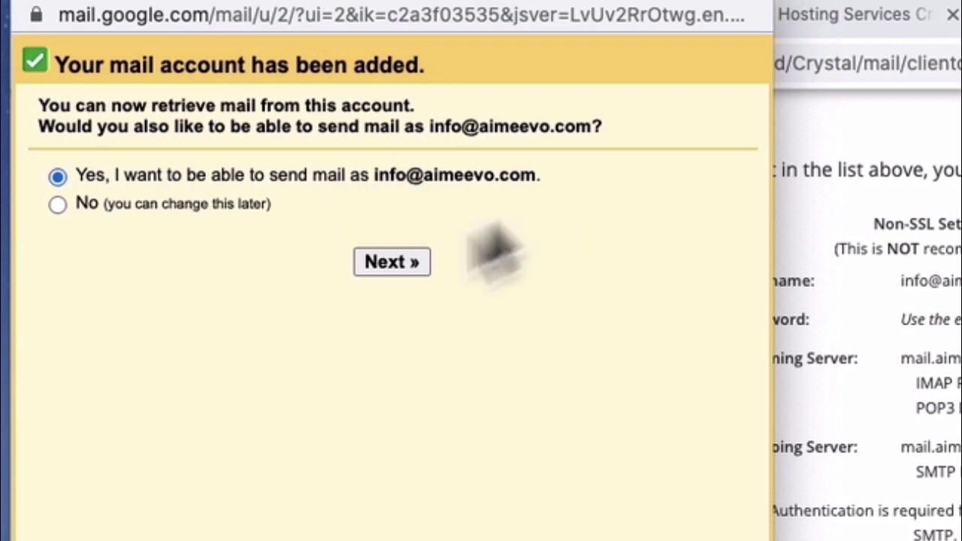
left_click(392, 270)
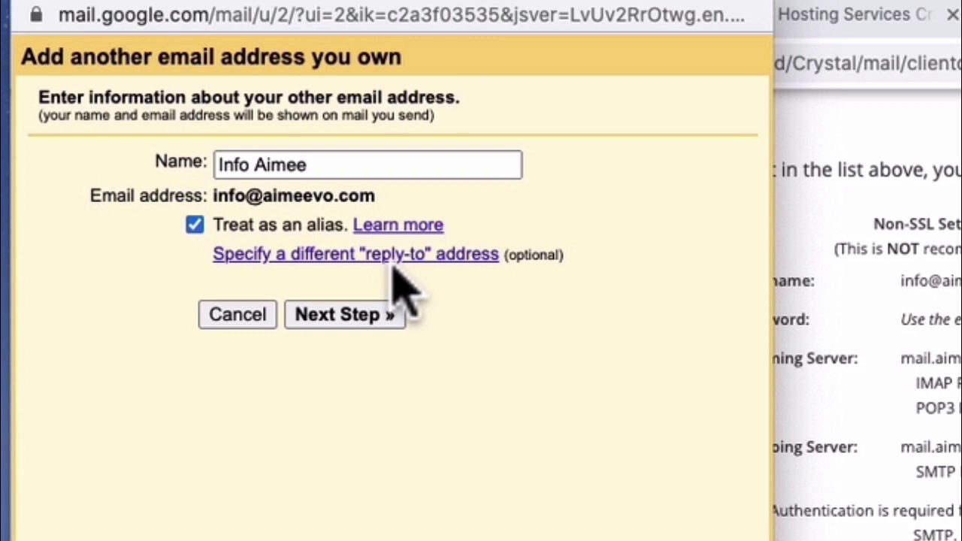
triple_click(343, 161)
type("Aimee Custom")
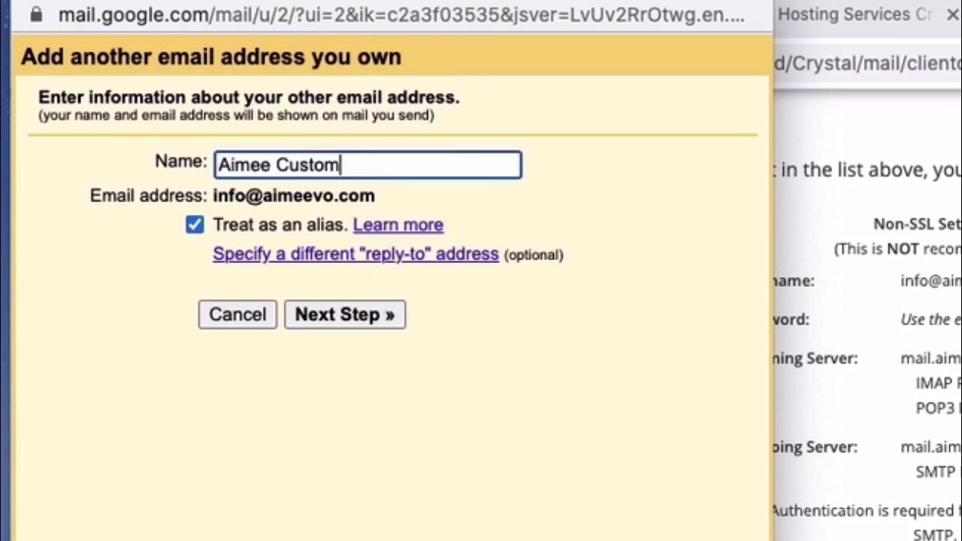
type("er Service")
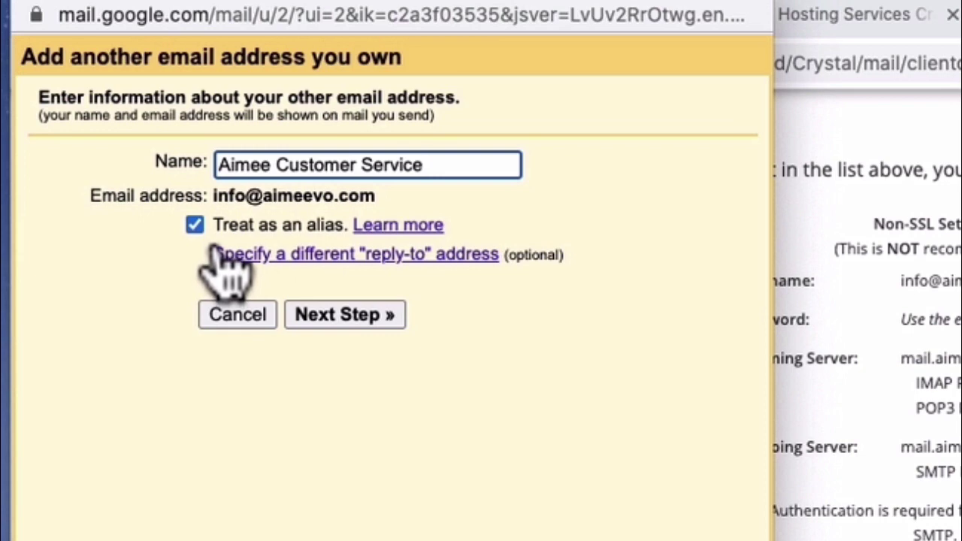
left_click(512, 340)
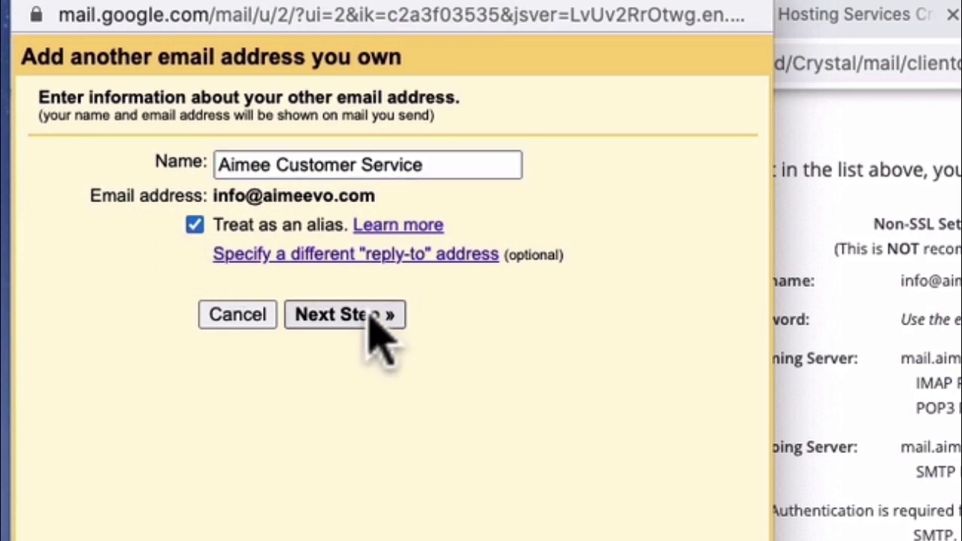
left_click(373, 317)
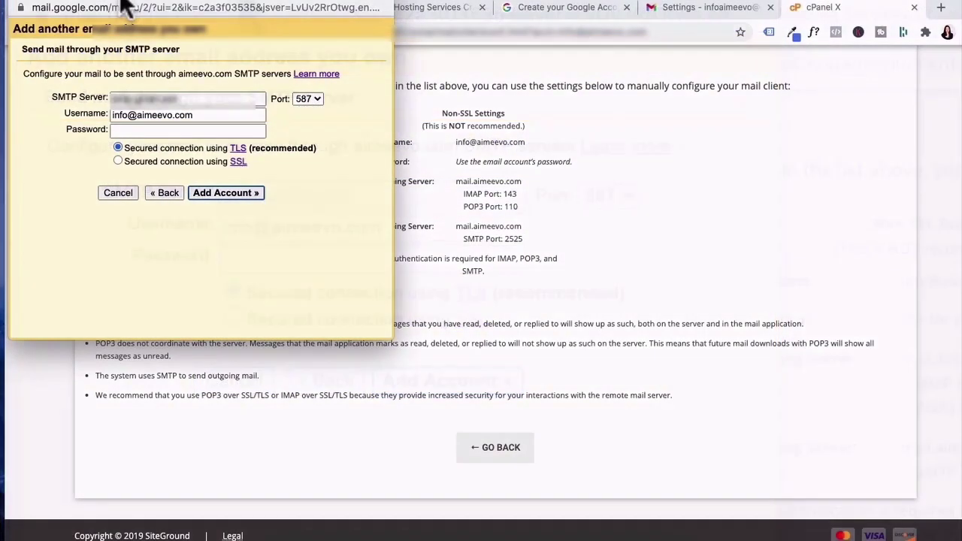
- Enter the hosting SMTP server on port 465 and paste in the mailbox password
left_click_drag(97, 1, 460, 75)
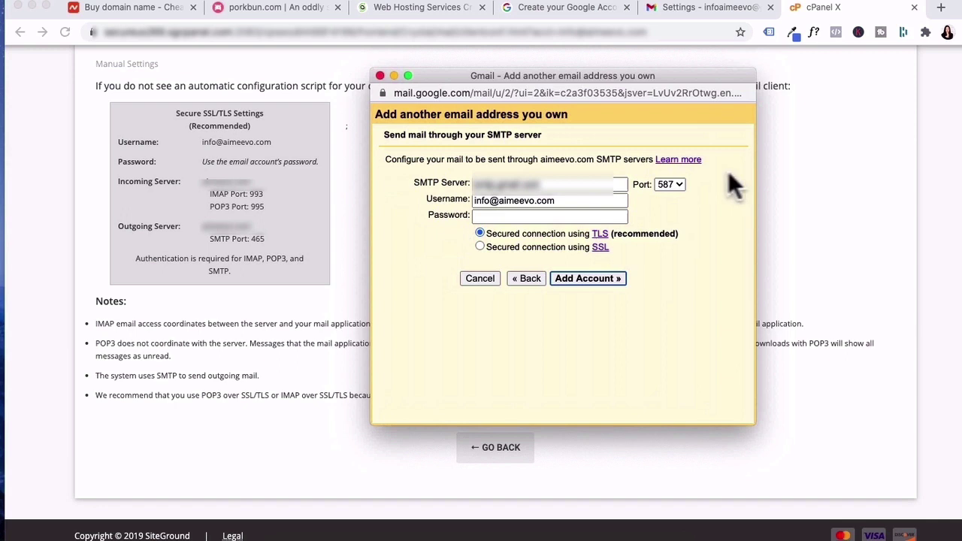
left_click(669, 184)
left_click(669, 171)
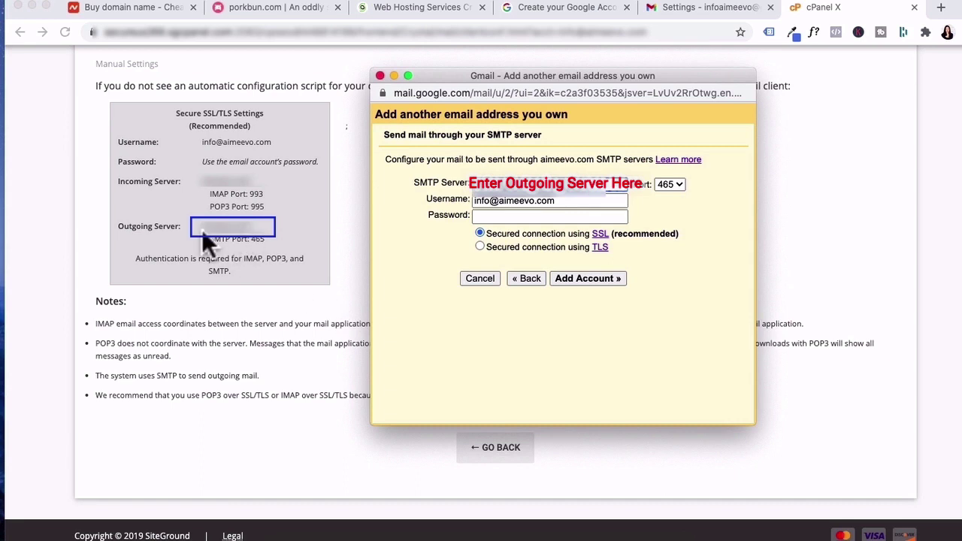
key("super+v")
key("Tab")
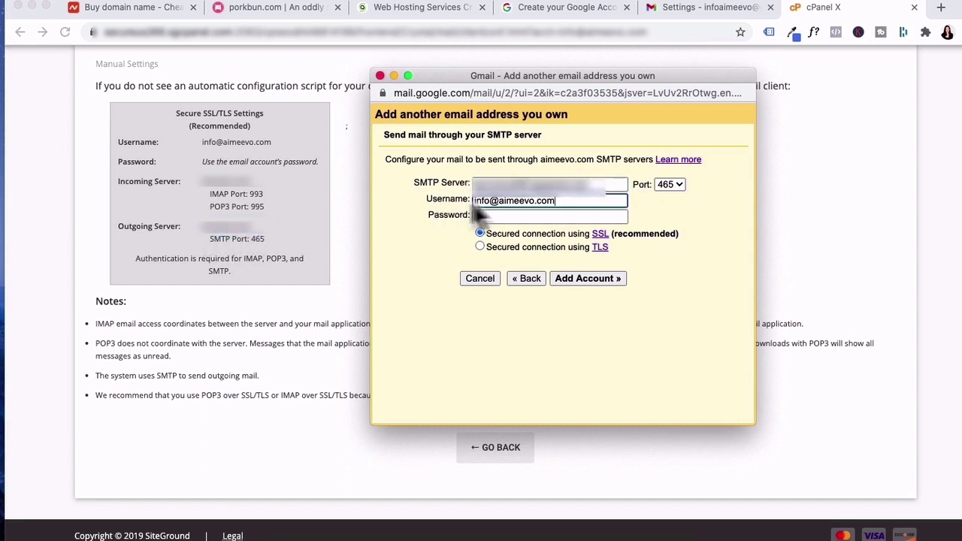
left_click(544, 216)
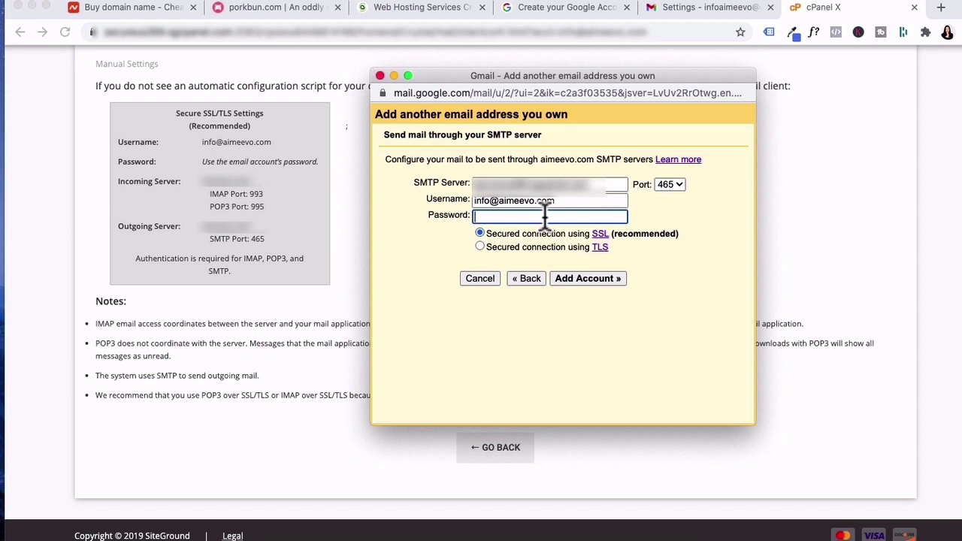
key("super+v")
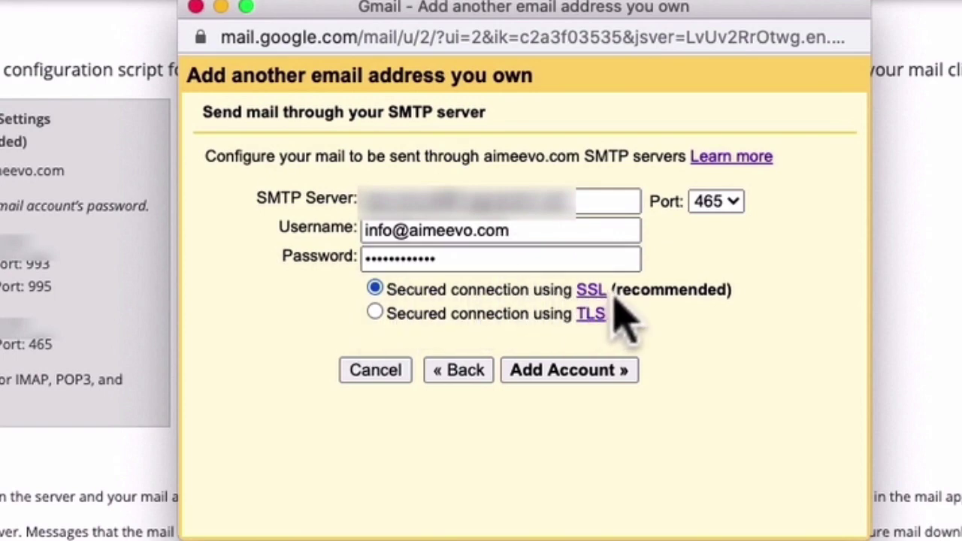
- Submit the SMTP settings with Add Account so Gmail checks the credentials
left_click(557, 373)
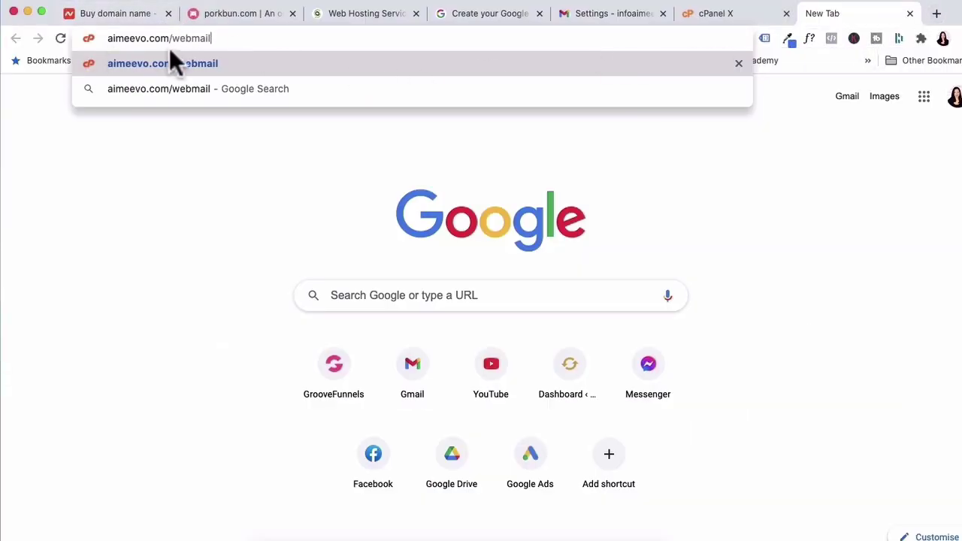
- Log into the aimeevo.com webmail, launch Roundcube, and open the Gmail Confirmation email
left_click(175, 65)
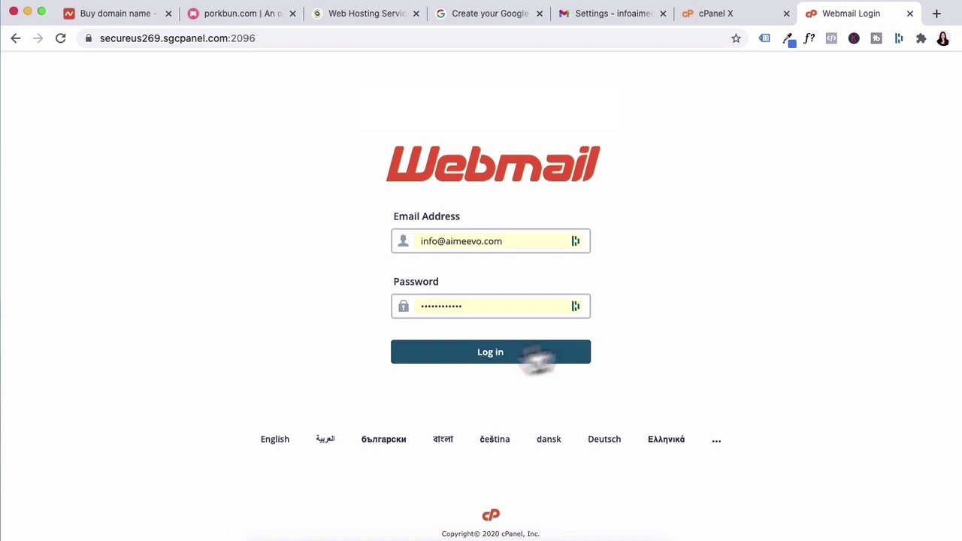
left_click(496, 358)
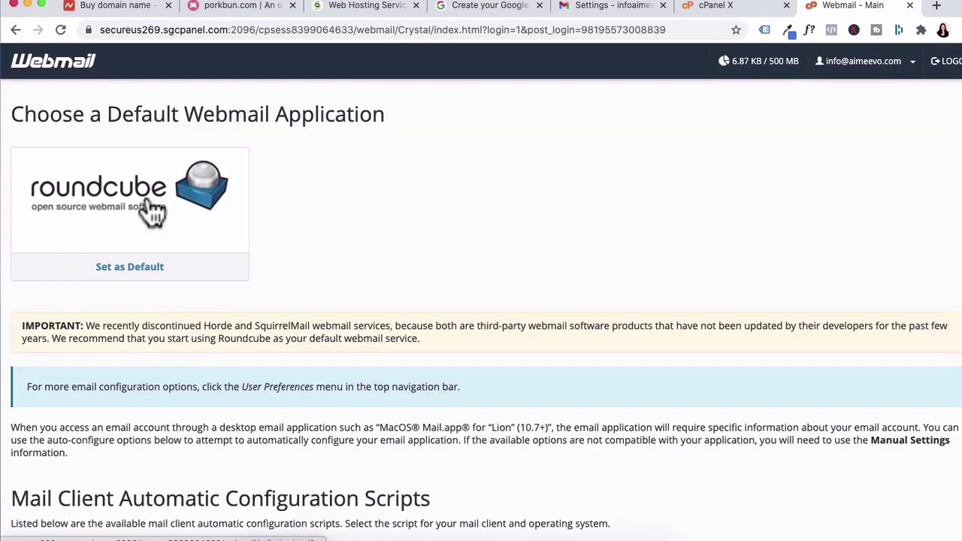
left_click(153, 213)
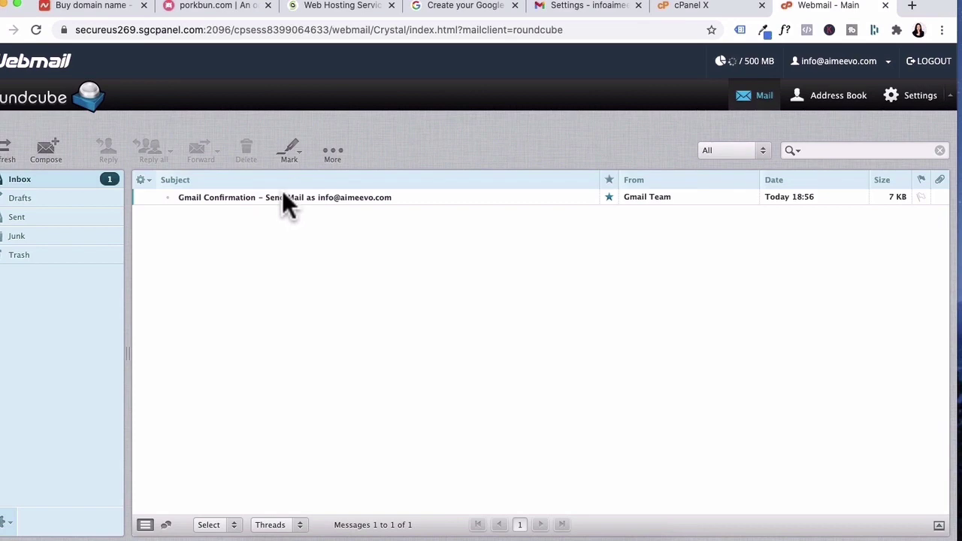
left_click(283, 197)
double_click(279, 194)
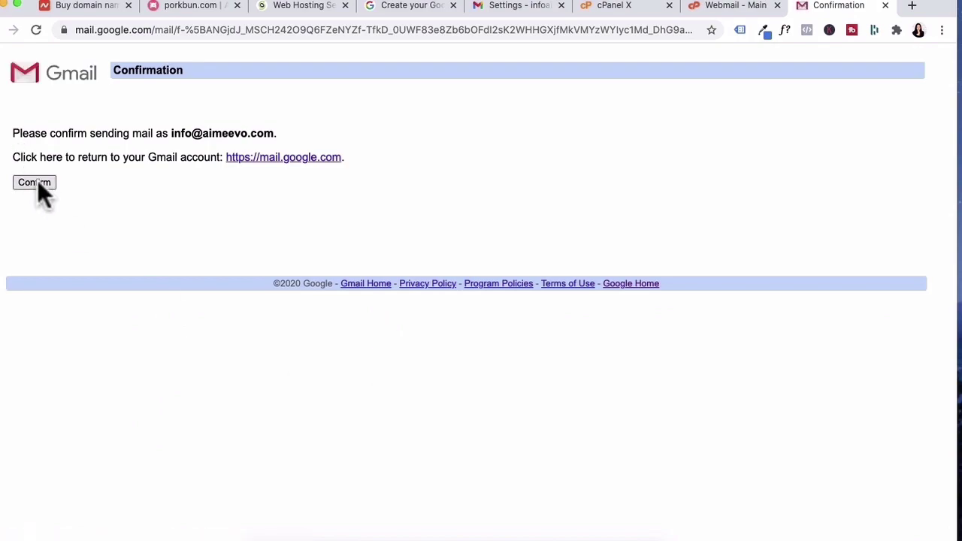
- Confirm sending as the aimeevo.com address and make it the default sender under Accounts and Import
left_click(34, 183)
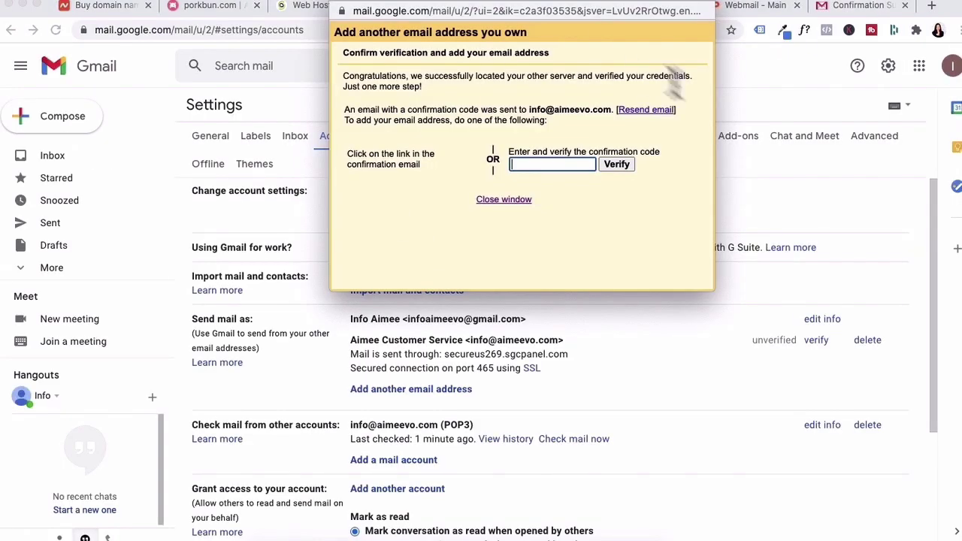
left_click(519, 200)
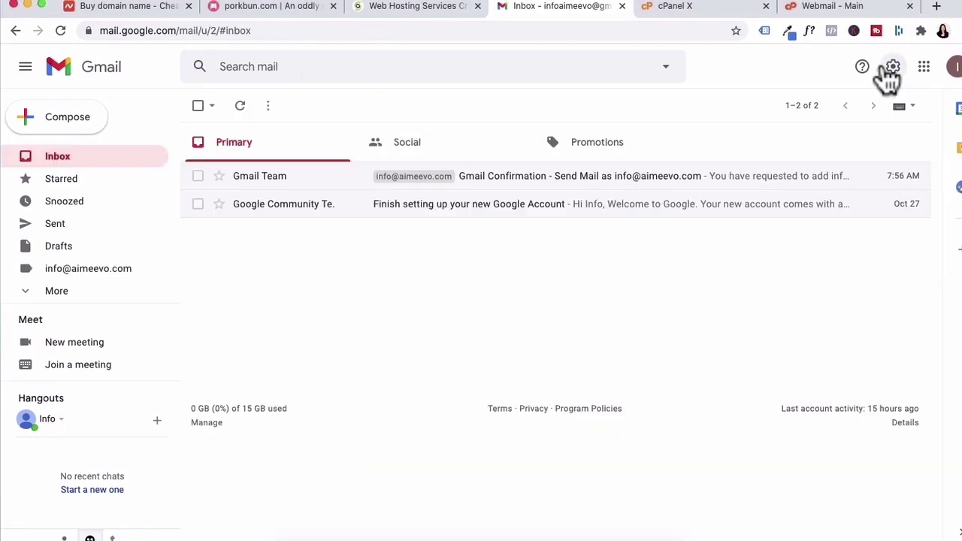
left_click(891, 70)
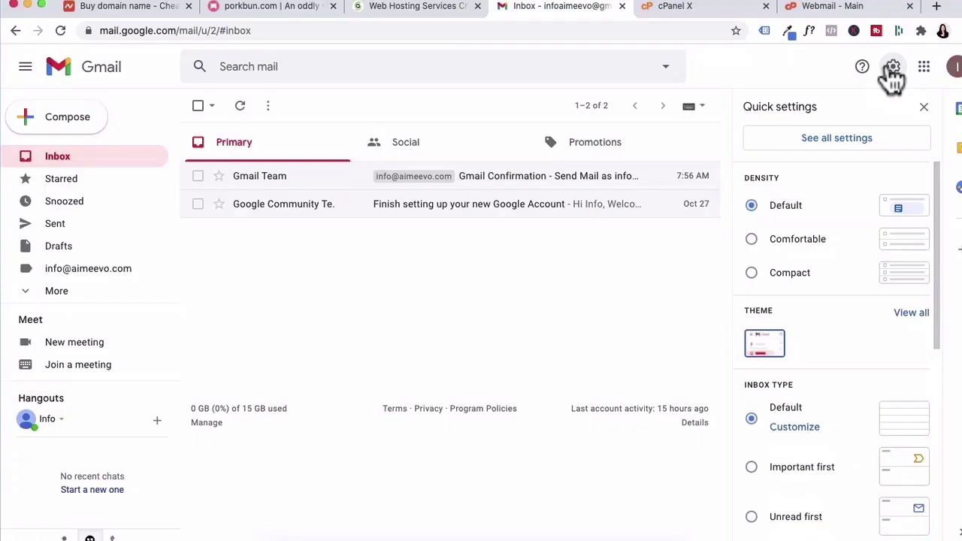
left_click(817, 149)
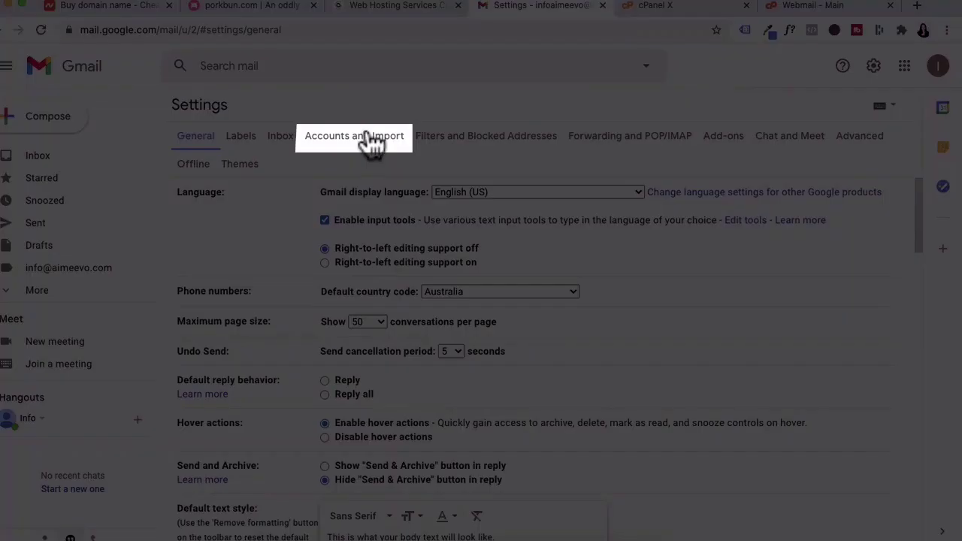
left_click(369, 142)
scroll(399, 263, "down", 2)
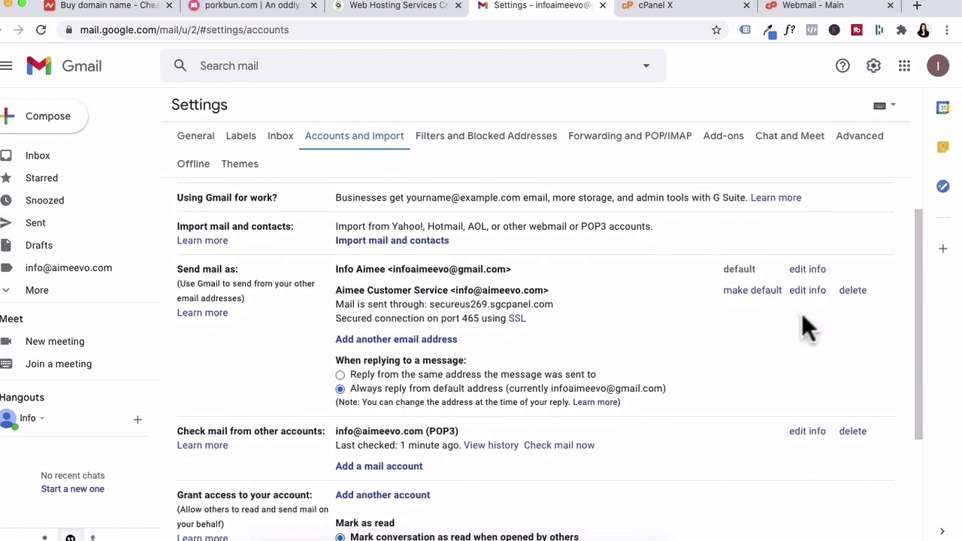
left_click(753, 291)
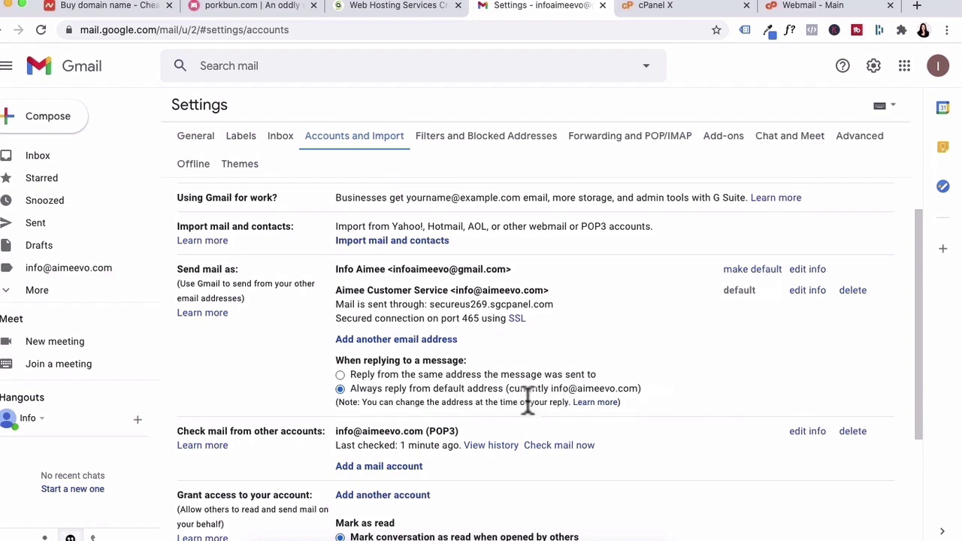
scroll(685, 451, "down", 2)
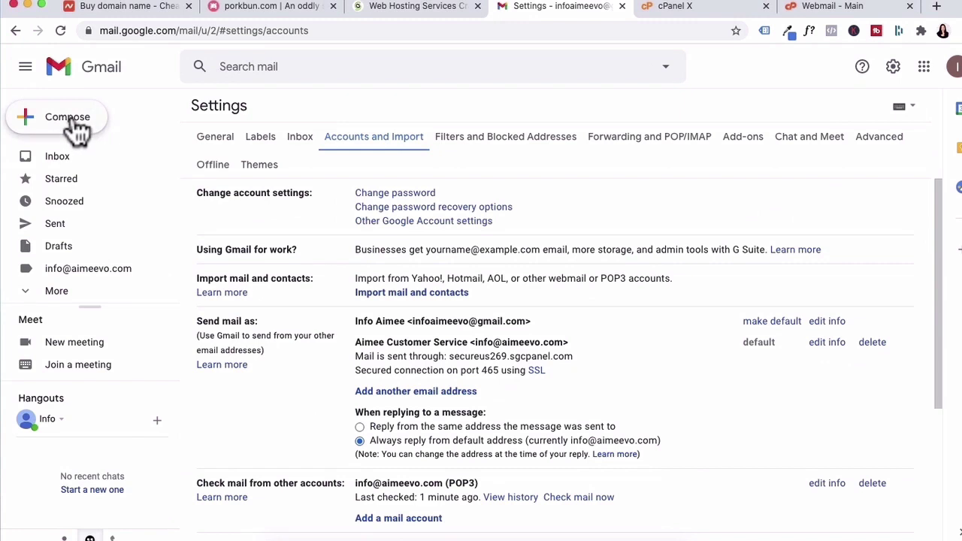
- Send another mailbox a test email with subject 'Testing' and body 'Does this work'
left_click(73, 123)
type("info")
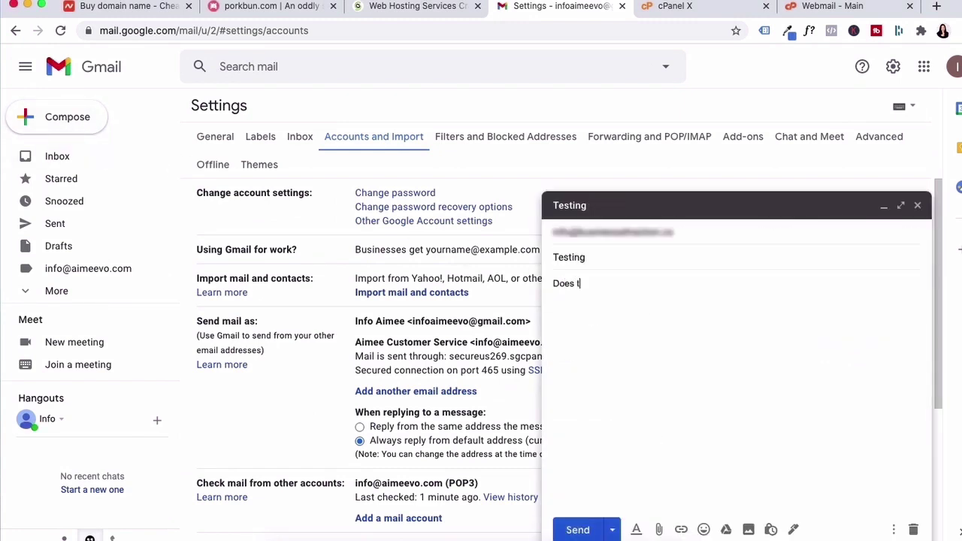
type("rk")
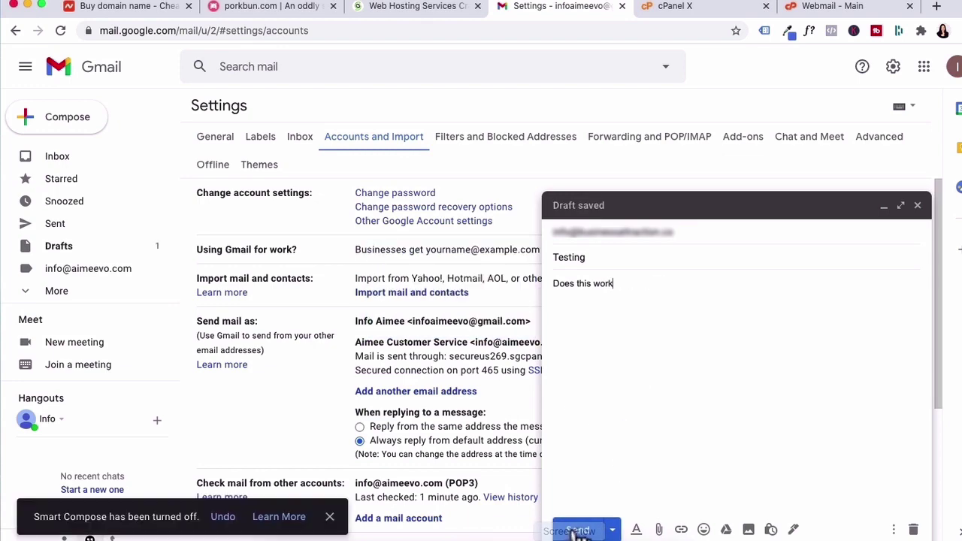
left_click(577, 531)
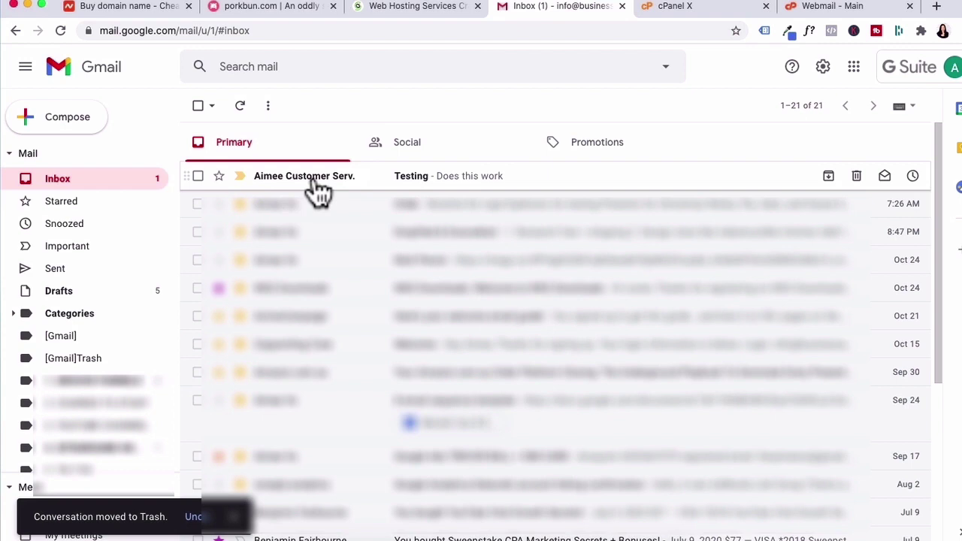
- Open the received 'Testing' email to verify it came from the aimeevo.com address
mouse_move(320, 191)
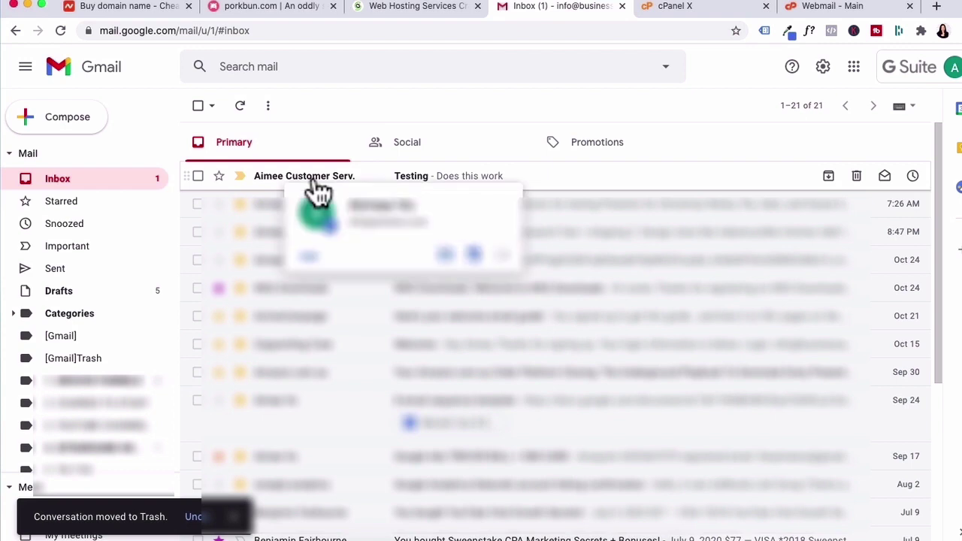
left_click(487, 178)
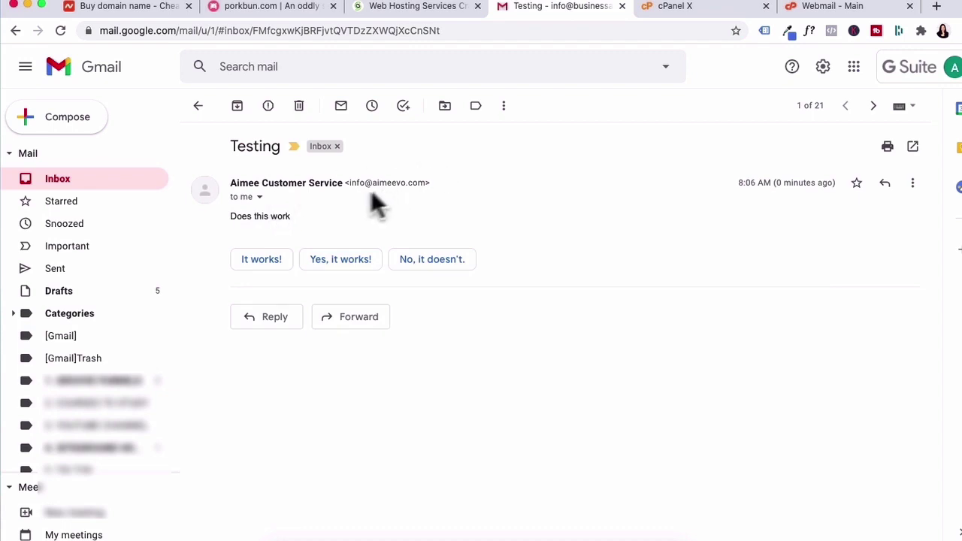